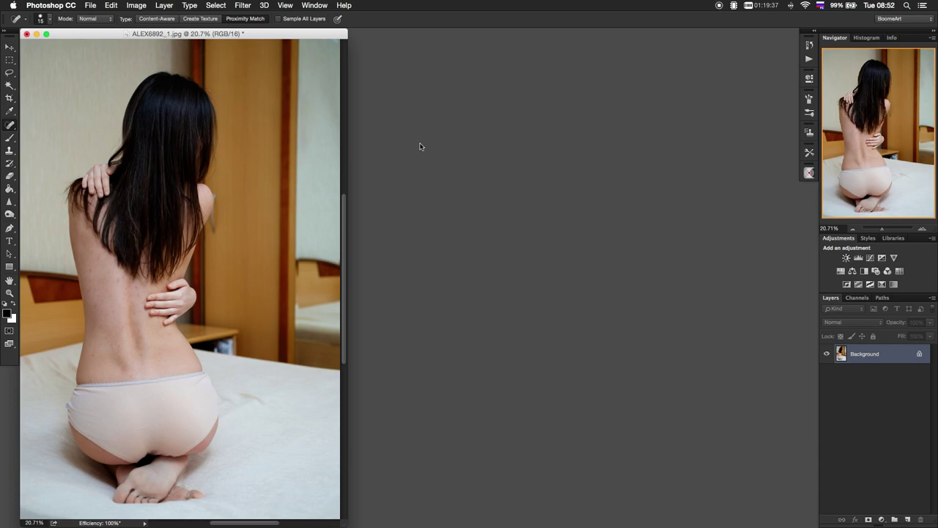
Zoom to 100% on the back and add a Hue/Saturation layer with Reds saturation at +100
key(ctrl+plus)
key(ctrl+plus)
key(ctrl+plus)
key(ctrl+plus)
key(ctrl+plus)
mouse_move(192, 208)
mouse_down()
mouse_move(410, 225)
mouse_move(457, 244)
mouse_move(555, 209)
mouse_move(535, 221)
mouse_move(536, 331)
mouse_move(591, 310)
mouse_up()
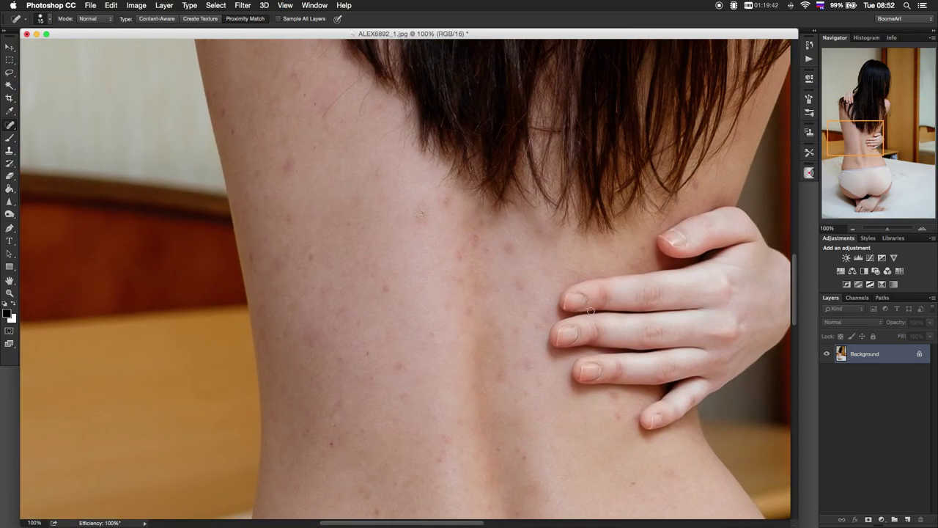
click(840, 271)
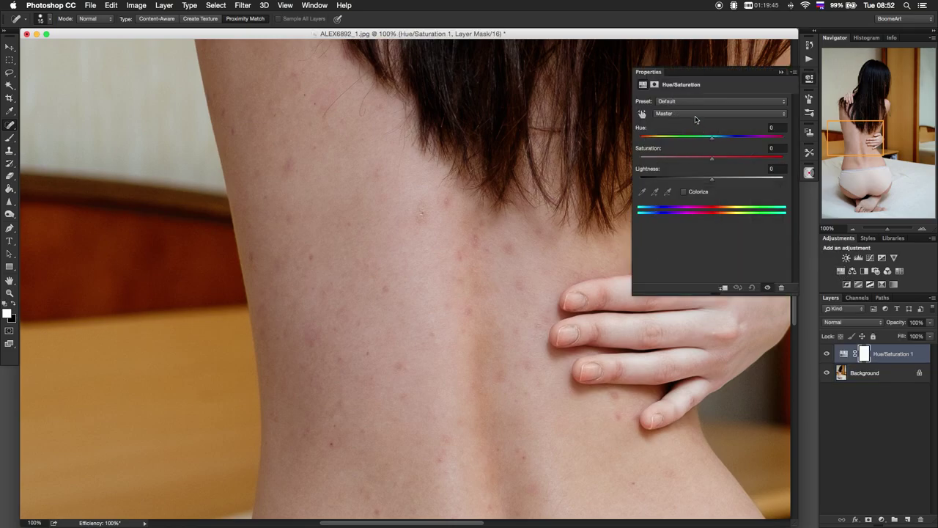
click(696, 116)
click(681, 125)
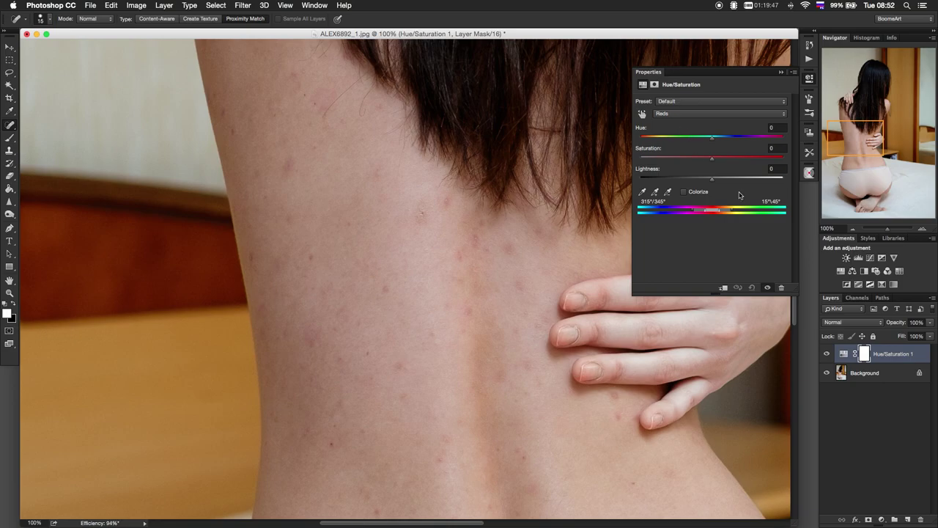
drag(712, 158, 783, 158)
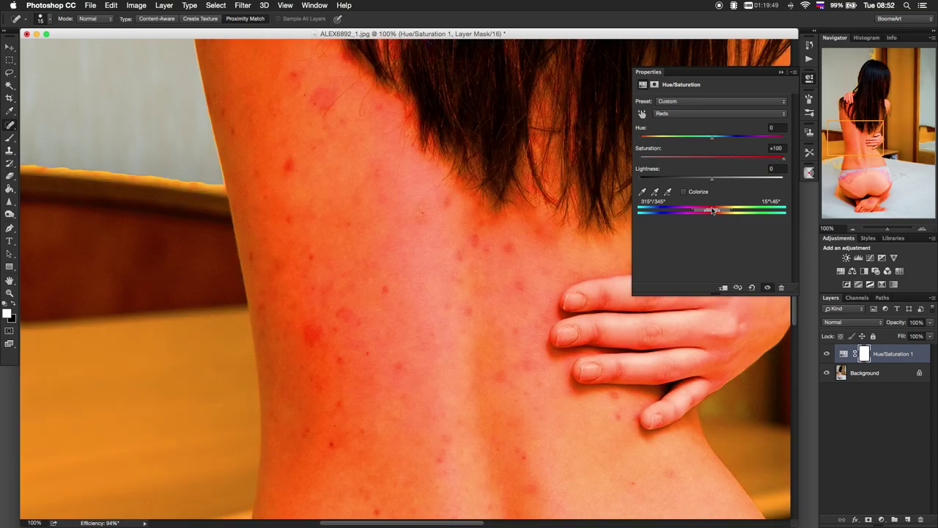
Narrow the red range, reset saturation to 0, lighten the reds and shift their hue to +10
drag(712, 210, 702, 210)
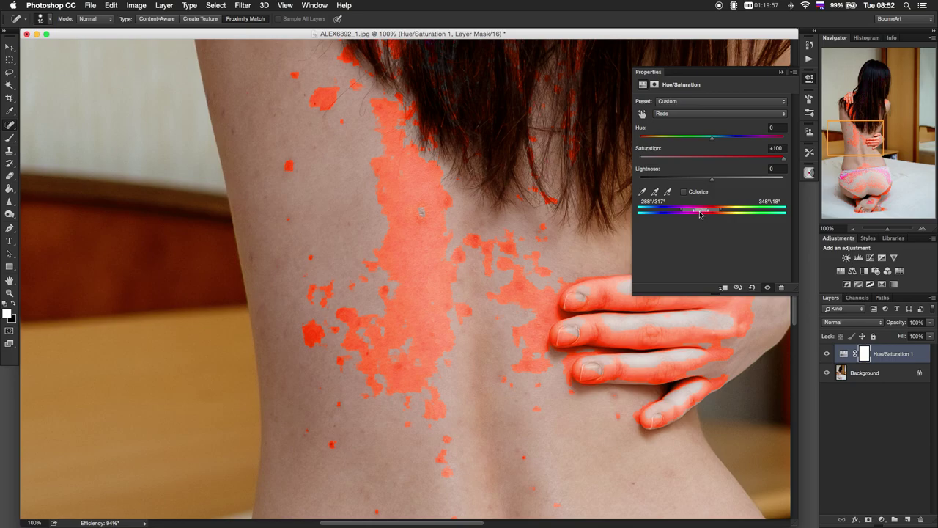
click(777, 149)
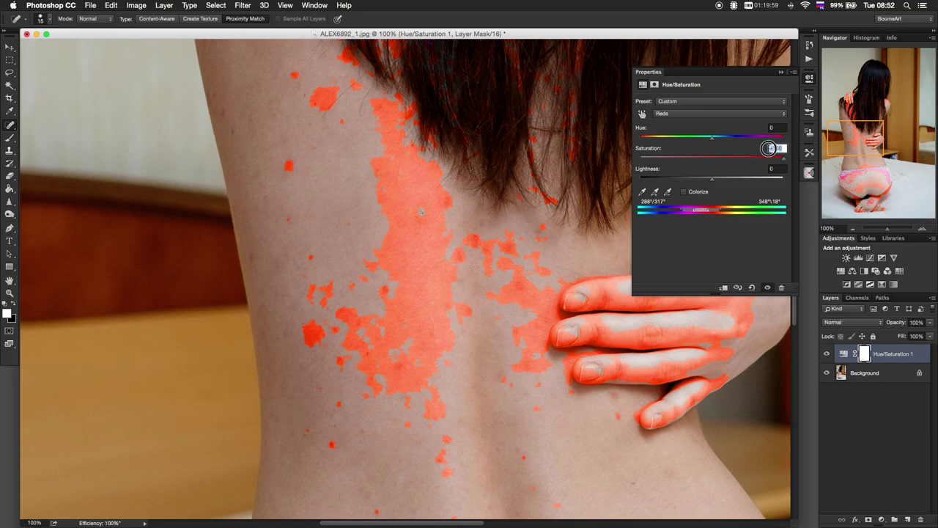
text(0)
key(Return)
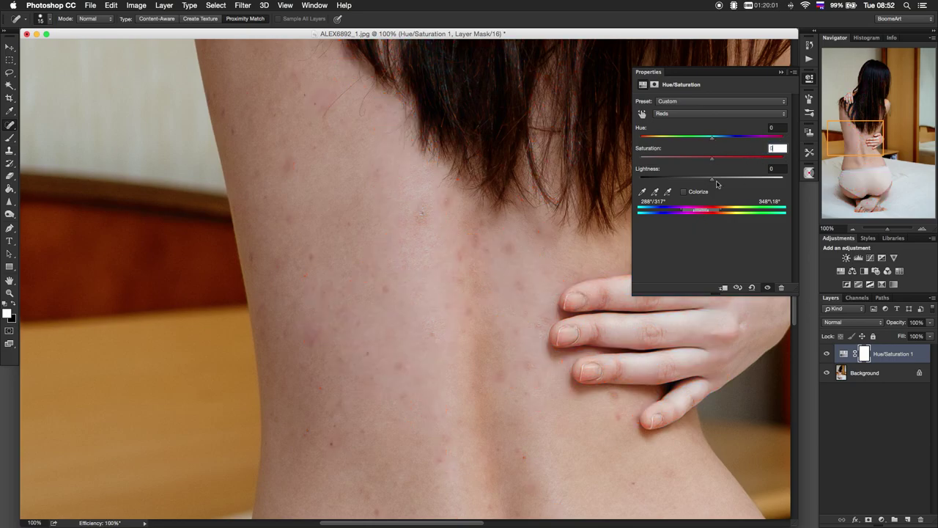
drag(713, 180, 749, 180)
drag(713, 138, 717, 139)
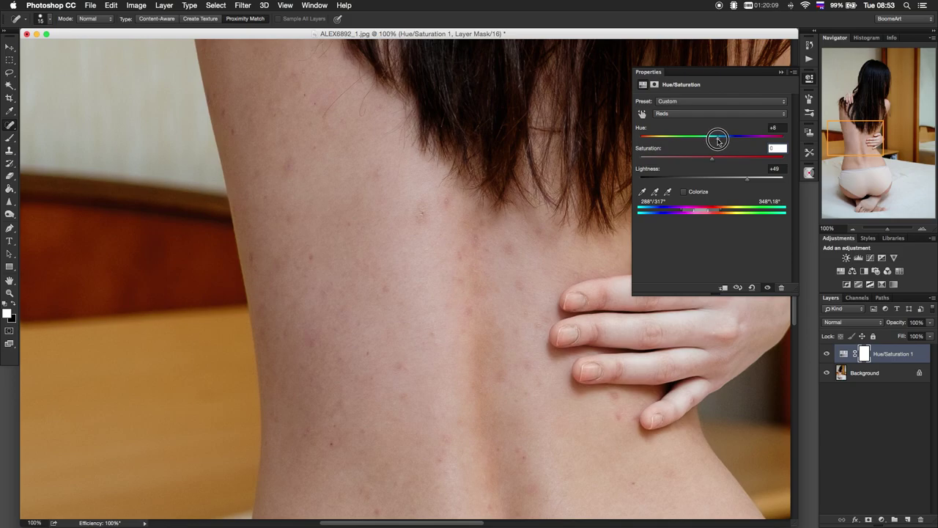
drag(717, 140, 718, 146)
click(810, 77)
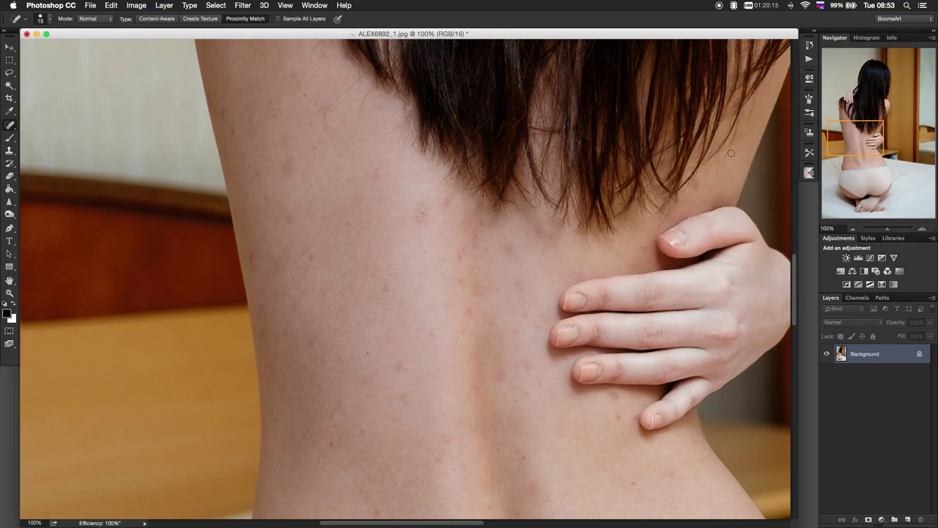
Run the 'IHP Gaussian Blur' action and accept its 20 px Median blur
click(809, 59)
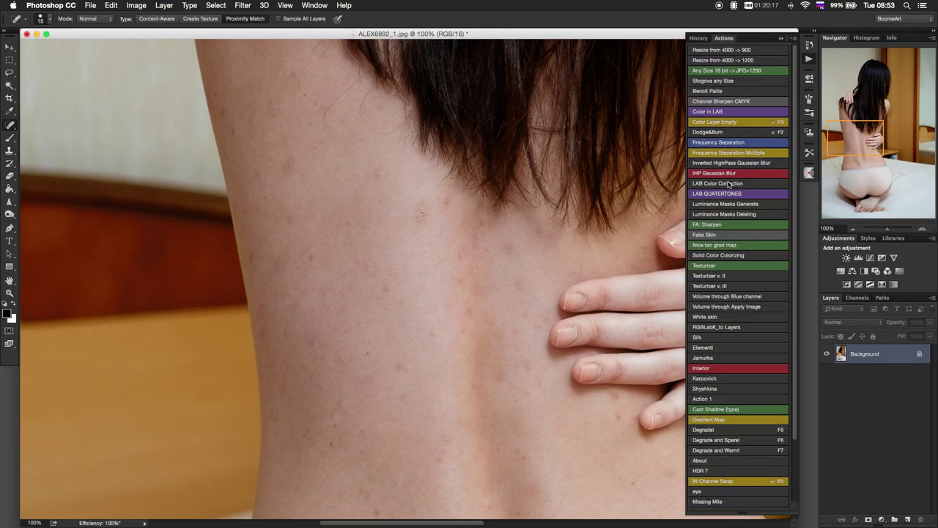
click(726, 176)
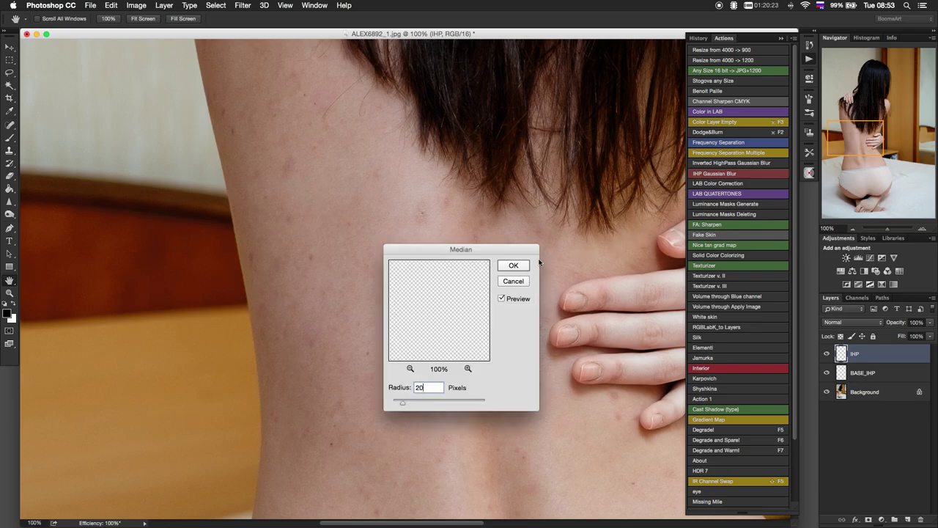
click(511, 266)
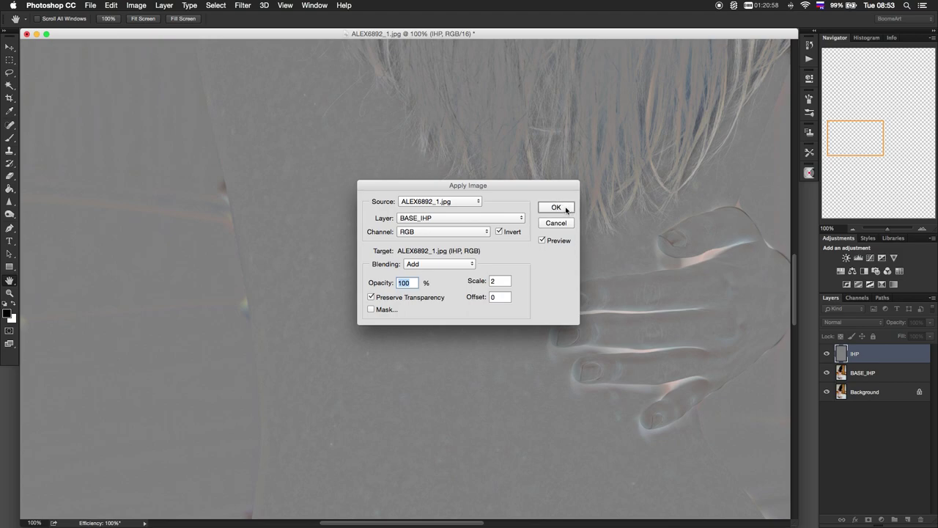
Accept the inverted BASE_IHP Apply Image settings and apply a 5 px Gaussian Blur
click(557, 208)
key(j)
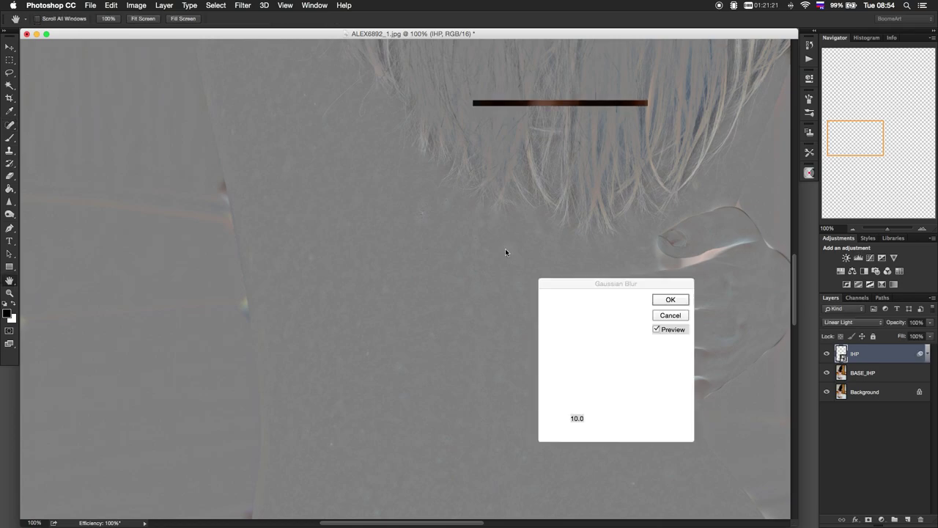
text(5)
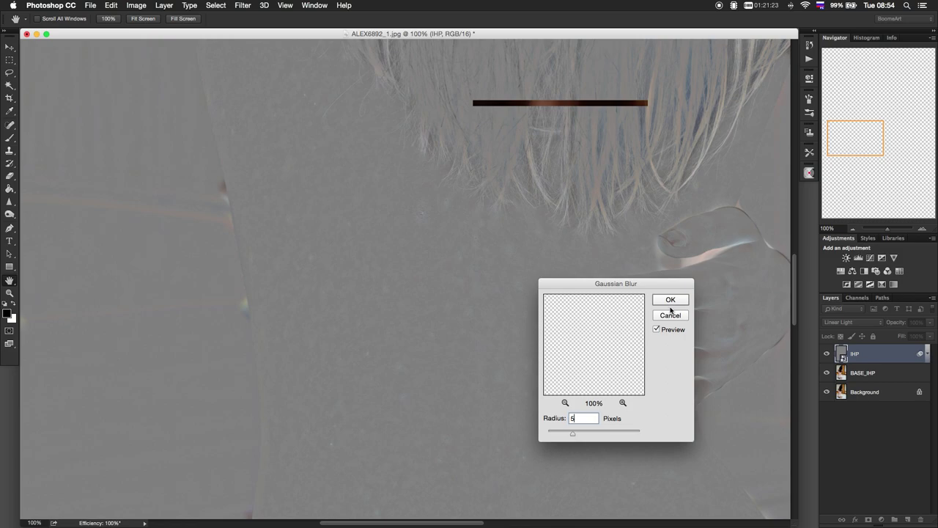
click(670, 302)
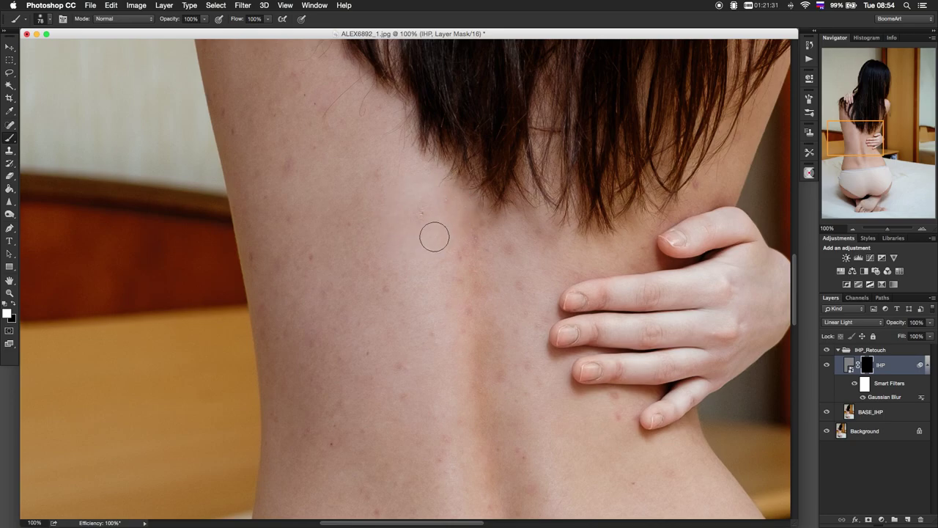
Paint white on the IHP mask over the mid back, lower back and left edge with a 41 px brush
key(bracketright)
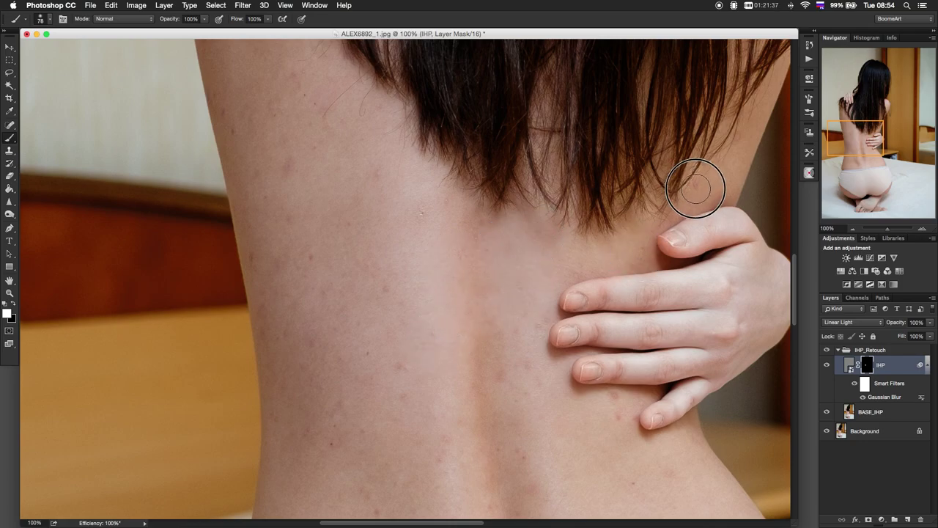
key(bracketleft)
key(bracketleft)
key(bracketleft)
drag(536, 322, 504, 331)
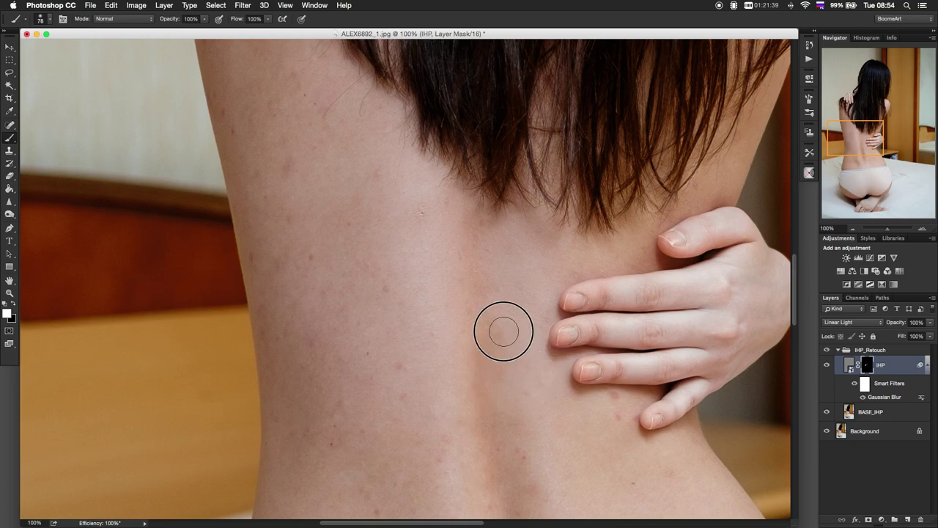
drag(594, 405, 613, 417)
click(616, 396)
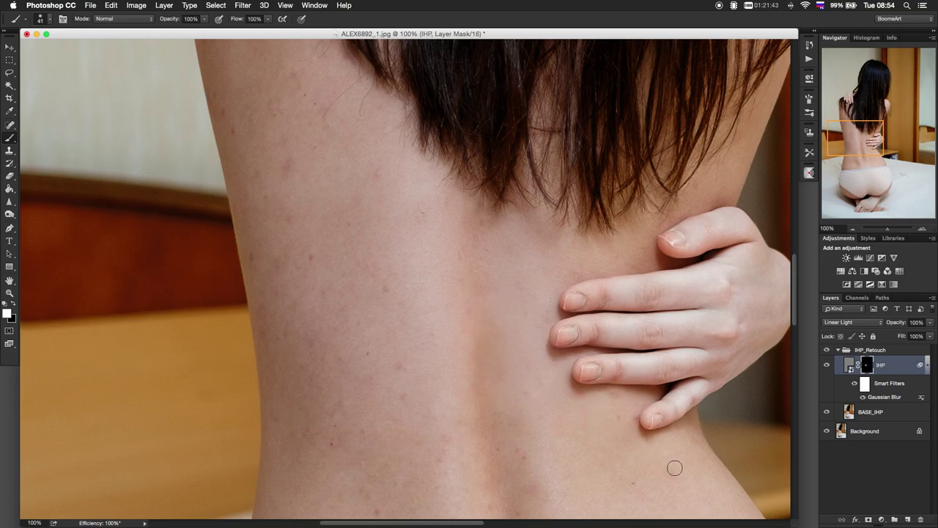
mouse_move(675, 469)
mouse_down()
mouse_move(669, 451)
mouse_move(636, 484)
mouse_up()
drag(467, 460, 438, 463)
drag(396, 366, 396, 337)
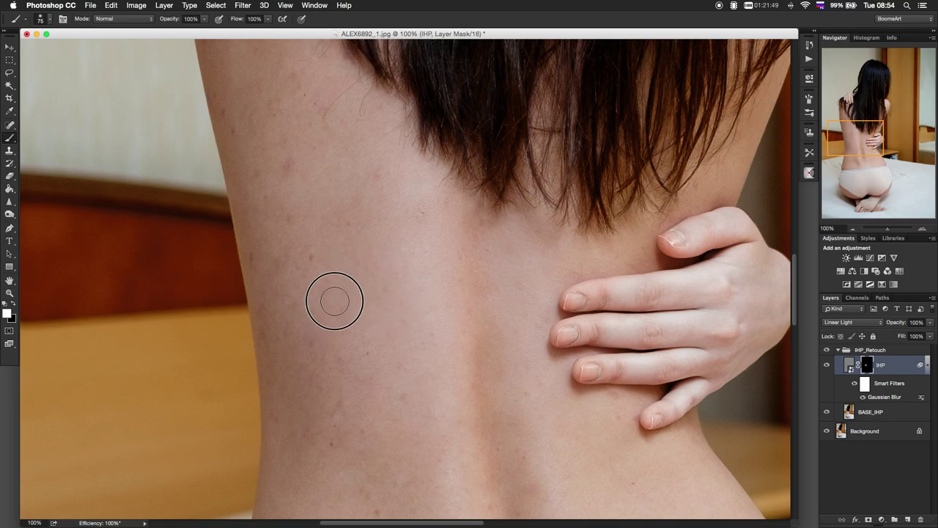
mouse_move(302, 310)
mouse_down()
mouse_move(291, 417)
mouse_move(311, 448)
mouse_move(345, 352)
mouse_move(403, 381)
mouse_move(341, 461)
mouse_up()
mouse_move(247, 126)
mouse_down()
mouse_move(230, 100)
mouse_move(285, 155)
mouse_move(286, 229)
mouse_move(262, 249)
mouse_move(296, 94)
mouse_move(308, 151)
mouse_move(342, 163)
mouse_move(374, 279)
mouse_up()
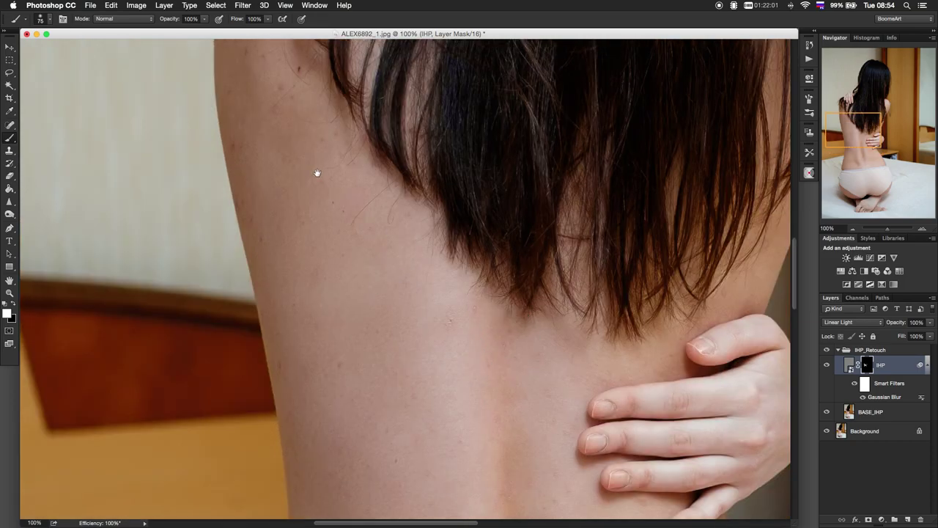
Paint smoothing on the upper-left back and dab it over spots around the lower spine
drag(316, 171, 351, 259)
mouse_move(335, 195)
mouse_down()
mouse_move(327, 224)
mouse_move(289, 183)
mouse_move(283, 268)
mouse_up()
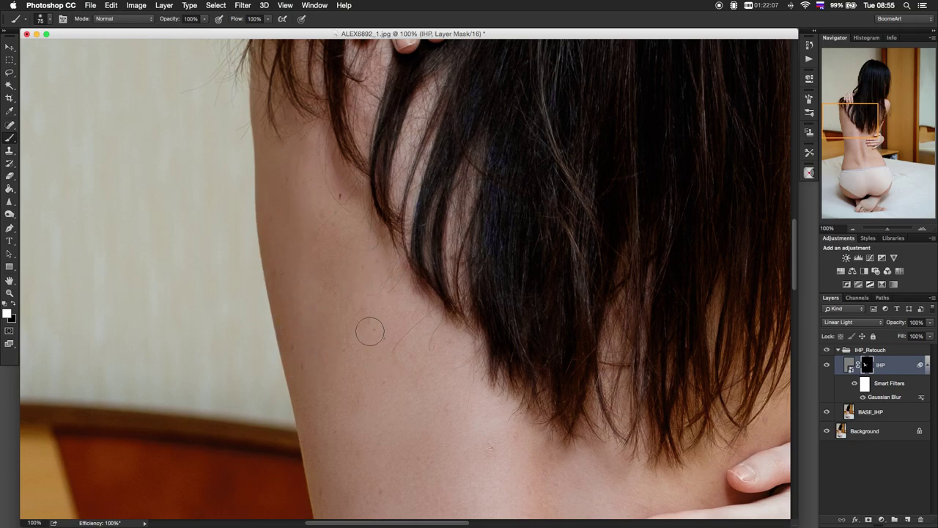
mouse_move(380, 420)
mouse_down()
mouse_move(381, 303)
mouse_move(360, 188)
mouse_up()
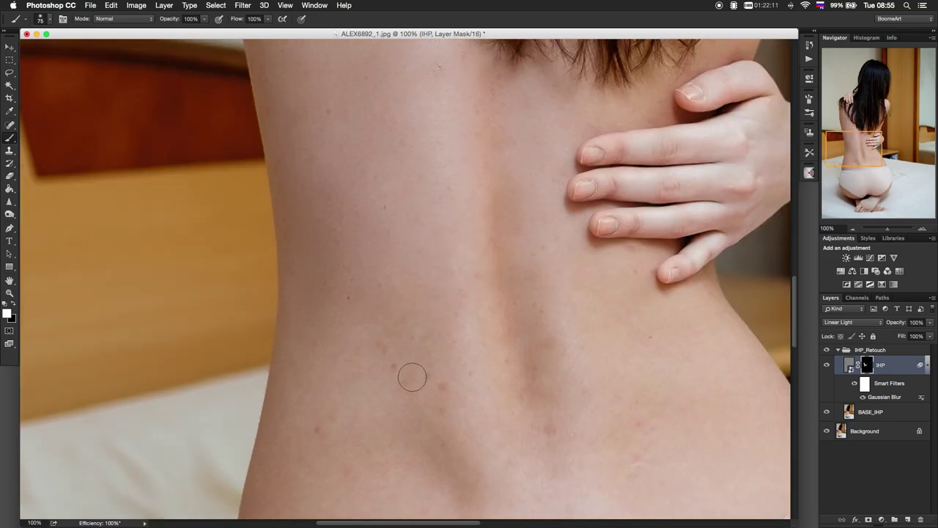
drag(442, 397, 436, 390)
click(545, 389)
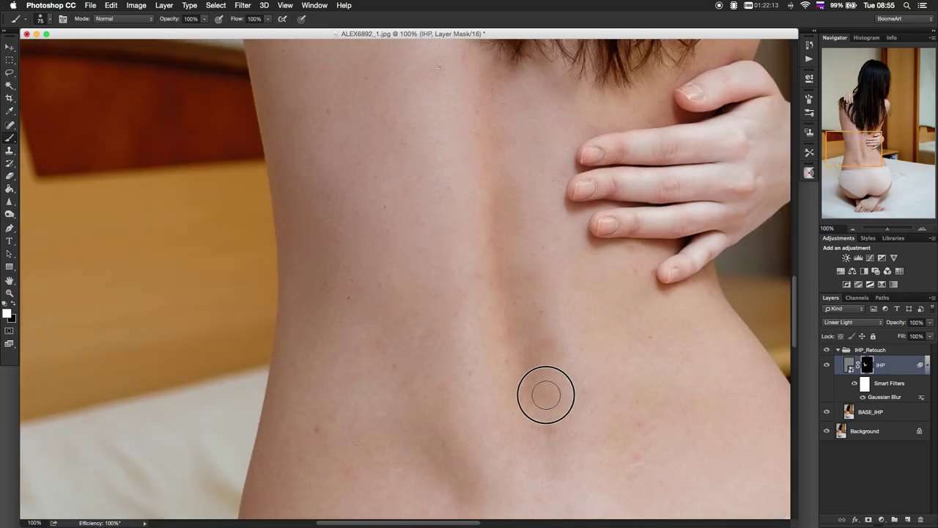
click(490, 350)
click(542, 419)
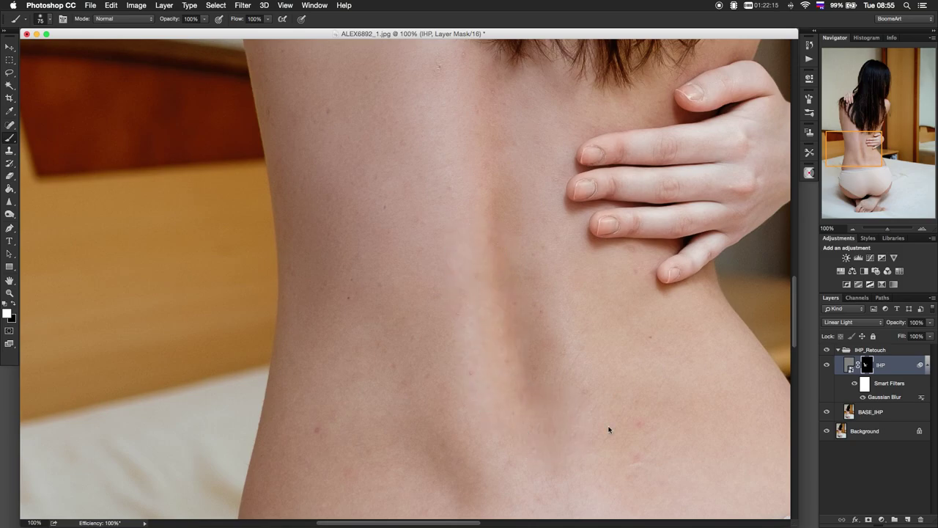
click(641, 426)
click(514, 405)
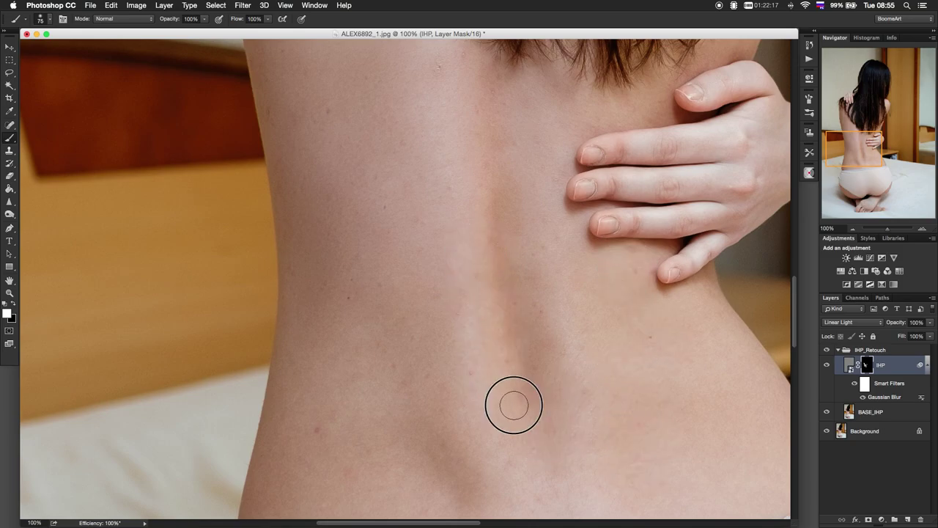
Dab smoothing over spots on the lower back and along the waist with a 36 px brush
drag(456, 298, 434, 163)
click(315, 350)
click(300, 300)
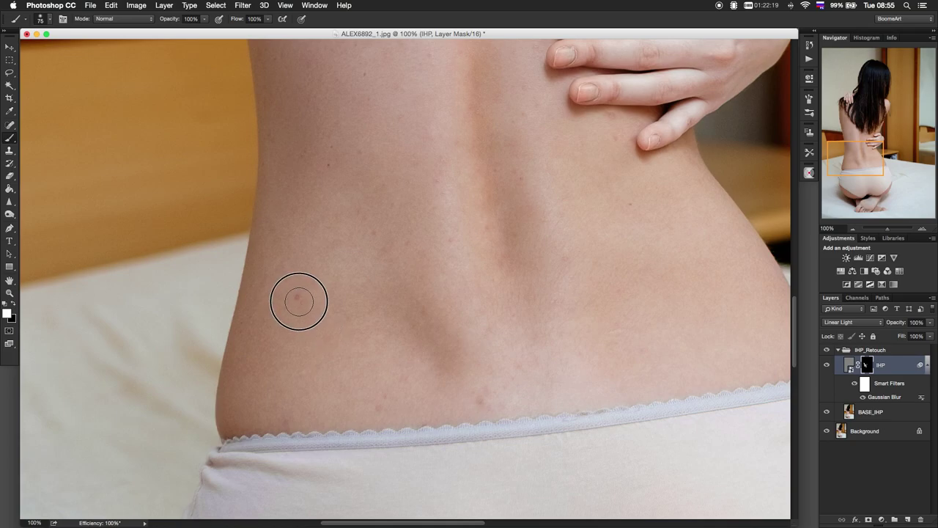
click(361, 317)
drag(361, 317, 352, 319)
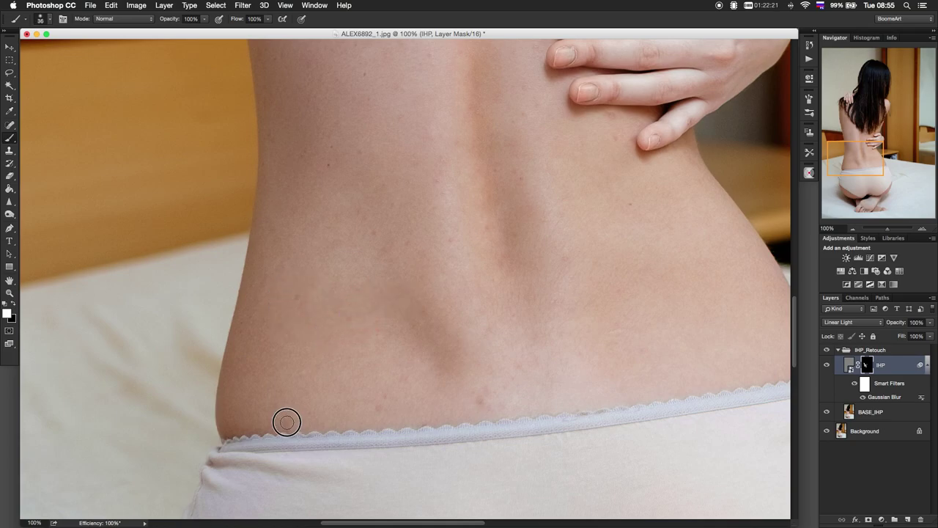
click(381, 400)
click(484, 393)
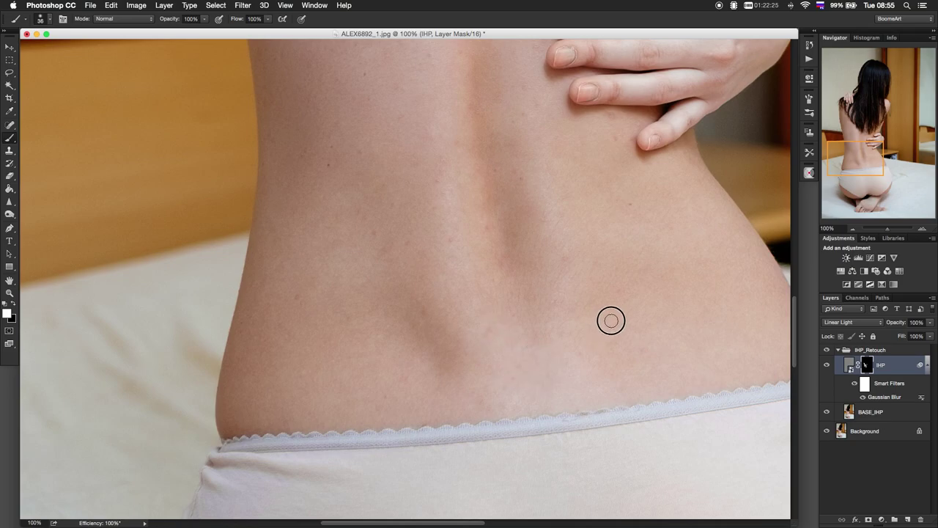
Paint smoothing over the back's right side, the spine area and the left lower back
click(636, 332)
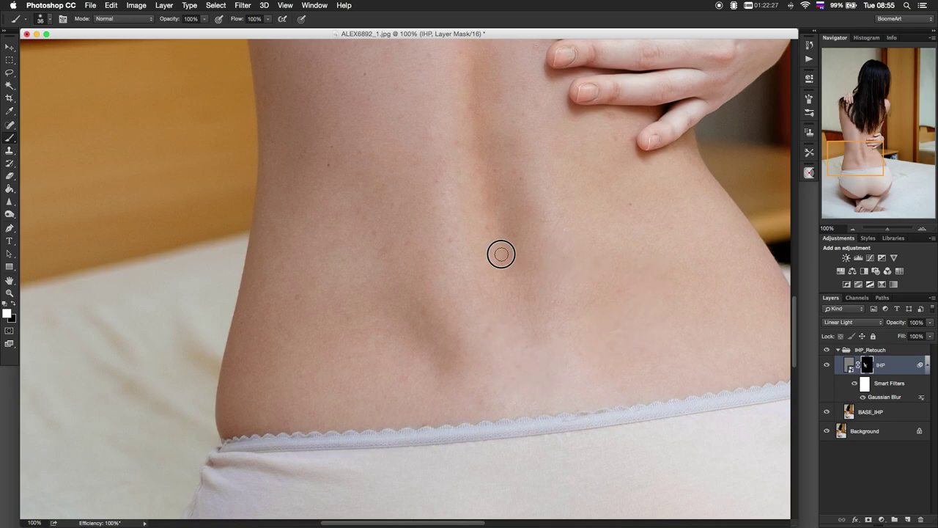
click(515, 241)
drag(515, 240, 531, 209)
drag(515, 151, 459, 174)
click(353, 152)
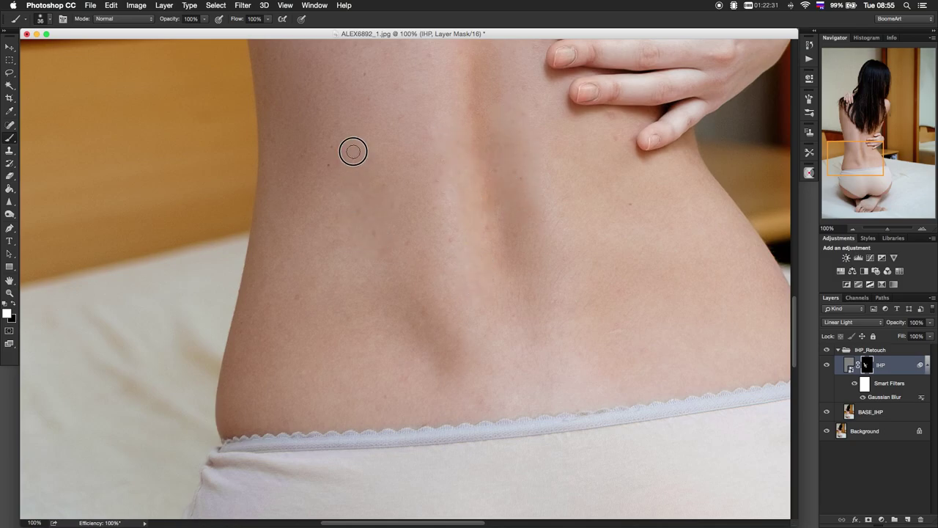
drag(352, 152, 349, 255)
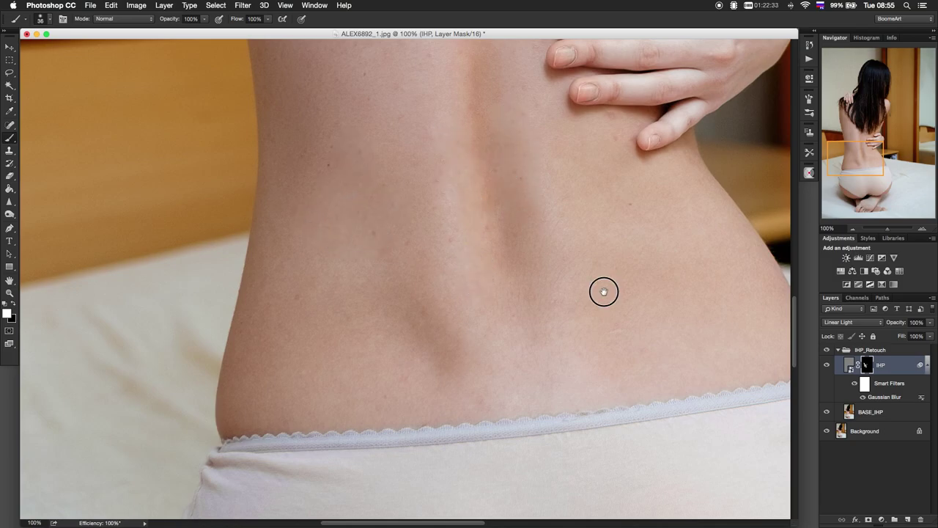
Pan across the lower back, waistband and feet to check, then collapse the IHP_Retouch group
drag(603, 292, 519, 279)
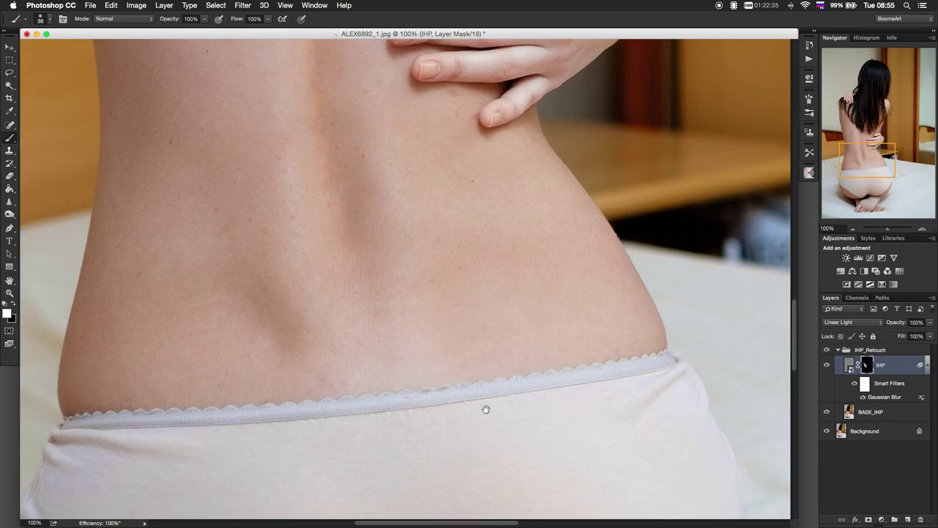
drag(486, 408, 475, 120)
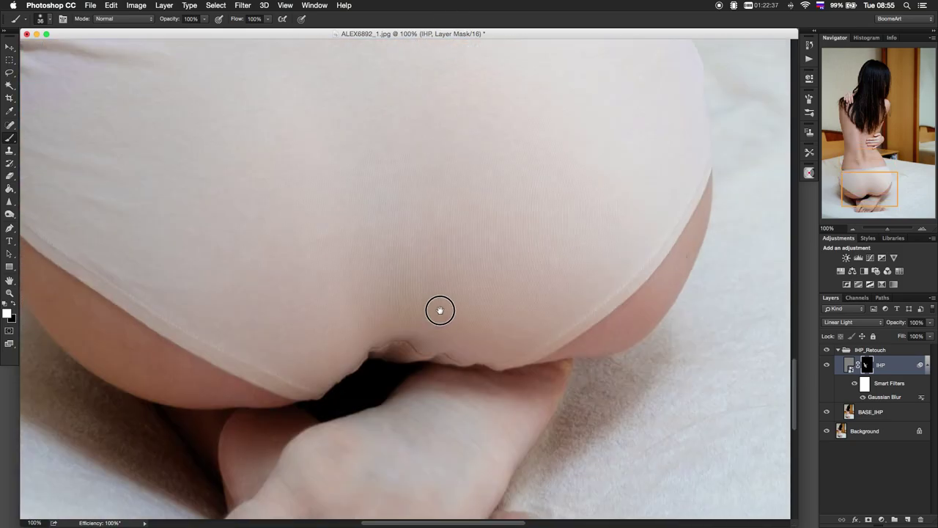
drag(440, 310, 494, 88)
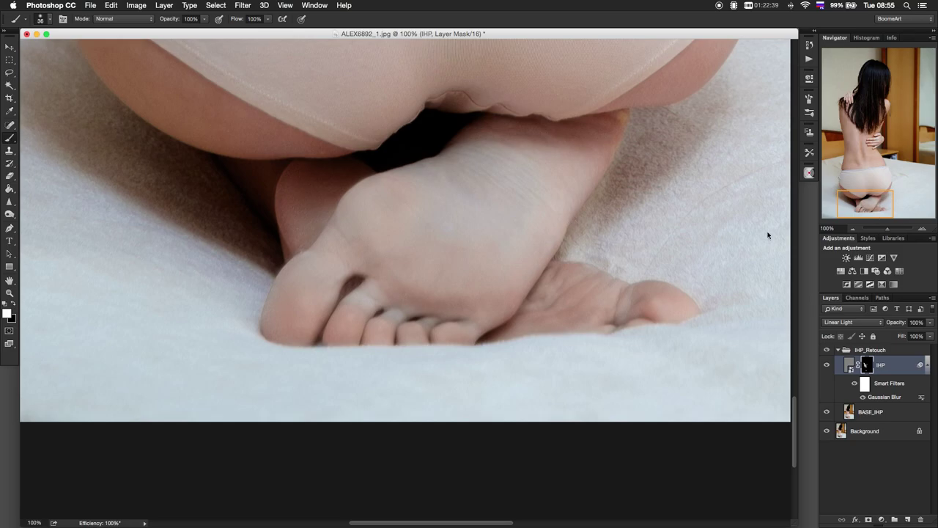
click(862, 139)
drag(328, 154, 396, 308)
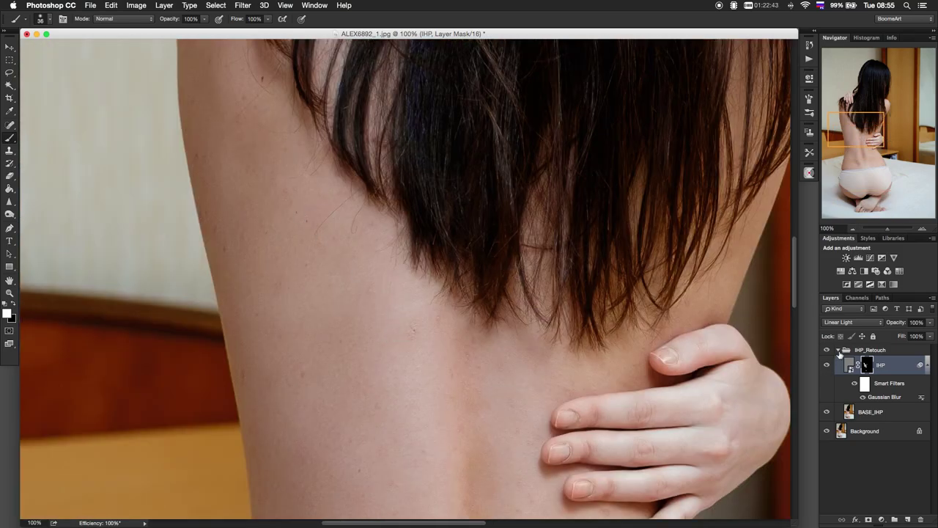
click(839, 350)
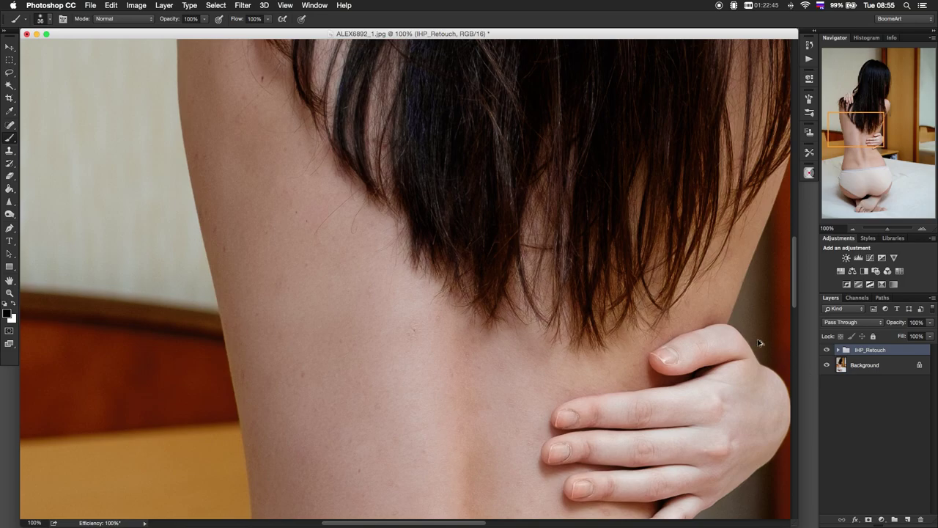
Stamp visible layers into a new Layer 1 and spot-heal the small spots on the upper back
key(super+alt+shift+e)
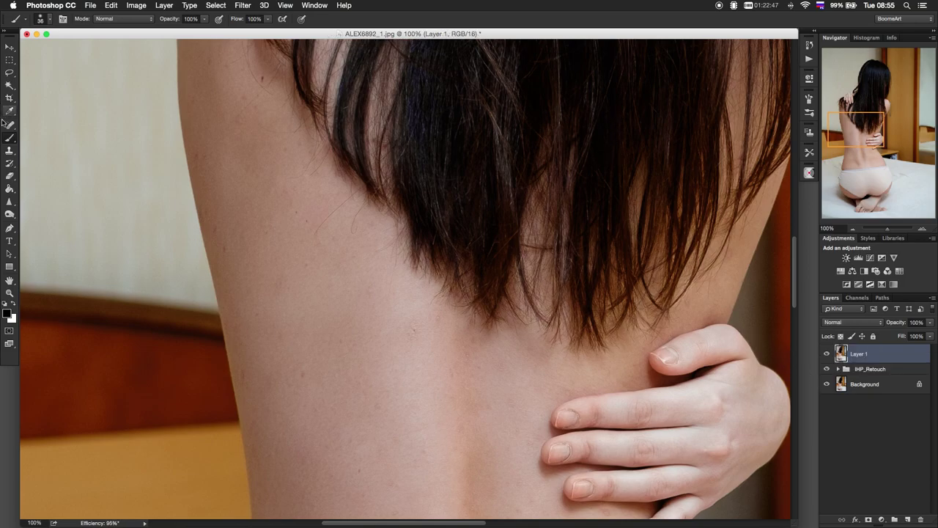
right_click(11, 127)
click(63, 122)
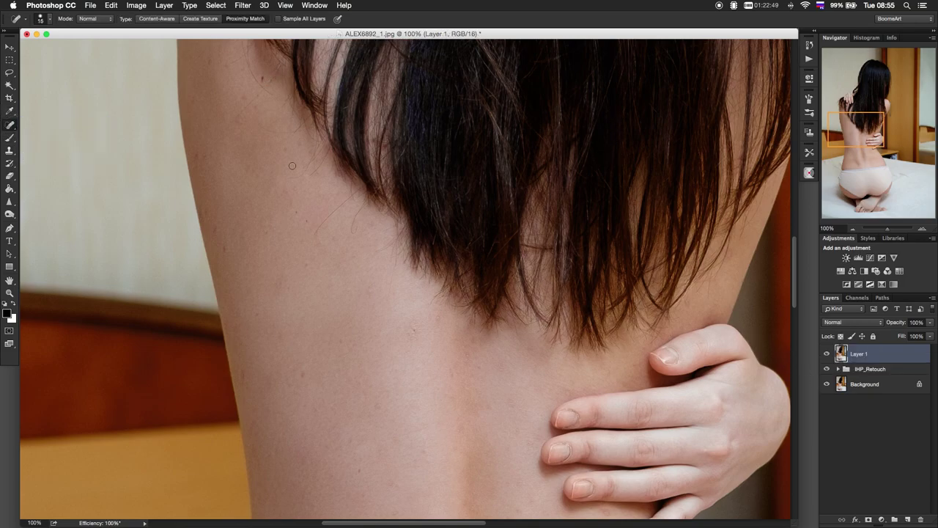
click(263, 84)
click(414, 330)
click(468, 356)
Heal spots beside the spine and below the fingers, switching healing to Content-Aware
scroll(245, 375, down, 3)
scroll(335, 222, down, 6)
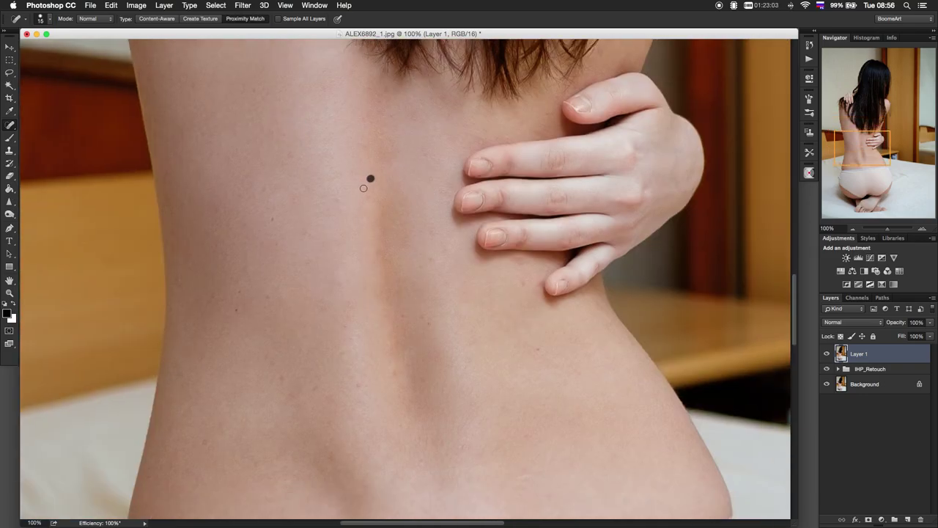
click(304, 232)
drag(513, 260, 533, 260)
key(ctrl+z)
click(157, 18)
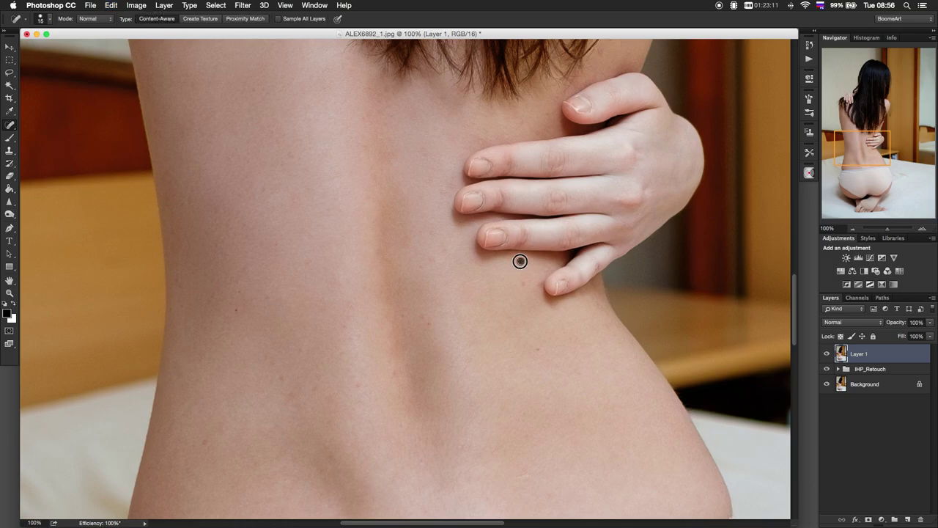
click(520, 261)
Heal the dark spots on the lower back, near the spine and above the waistband
drag(428, 341, 437, 176)
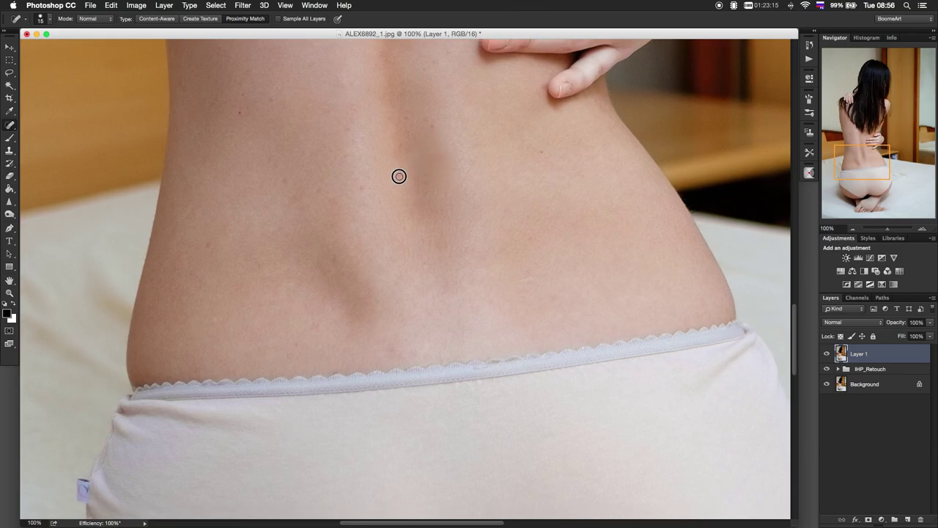
click(437, 63)
click(283, 178)
click(292, 199)
click(349, 127)
click(297, 342)
click(330, 307)
click(309, 322)
drag(525, 279, 530, 275)
click(391, 350)
Zoom out to 56.6% to view the whole back
drag(519, 184, 440, 316)
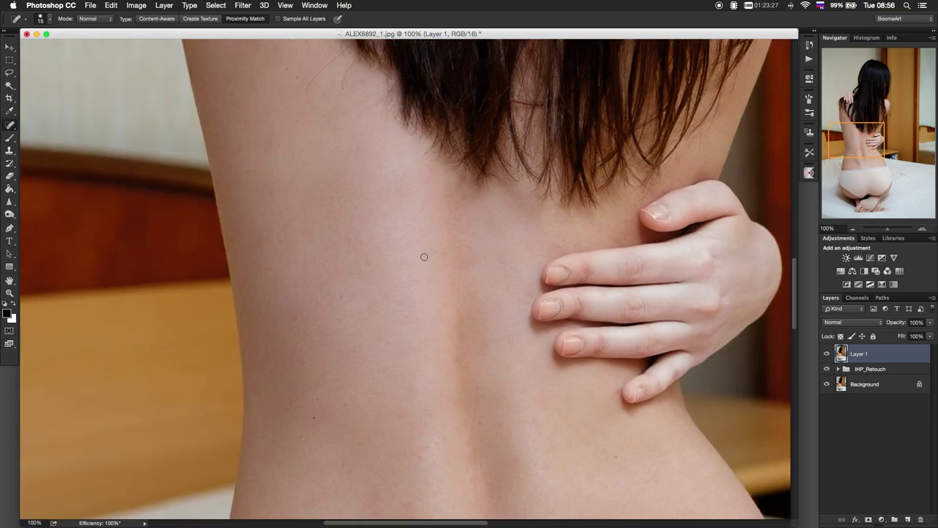
drag(415, 242, 416, 236)
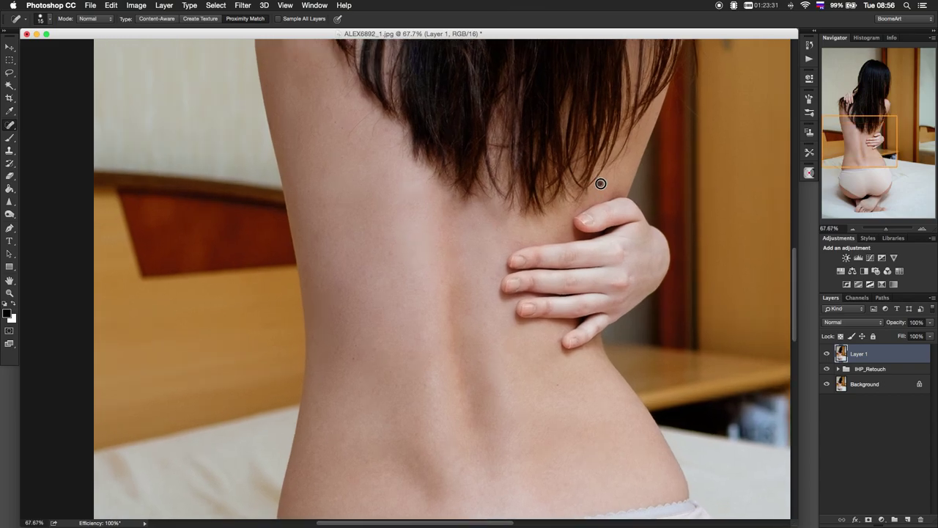
drag(362, 181, 362, 278)
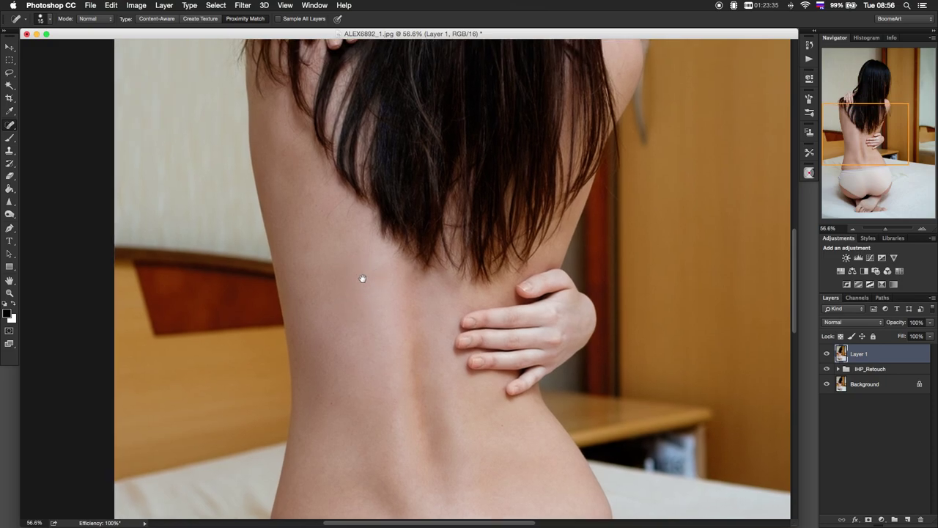
Add a 50% gray Soft Light Layer 2 and dodge dark skin at Midtones 6% with 22–37 px brushes
key(F2)
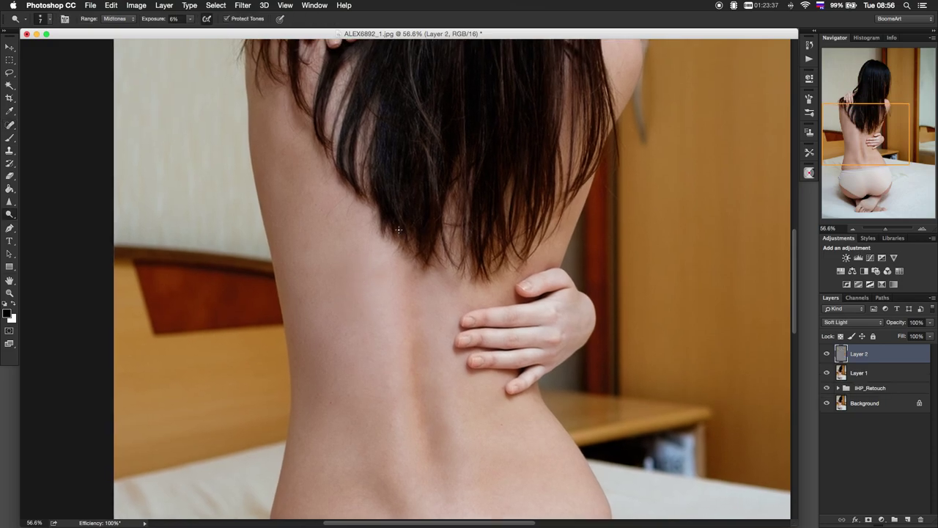
drag(286, 155, 297, 155)
scroll(358, 151, down, 3)
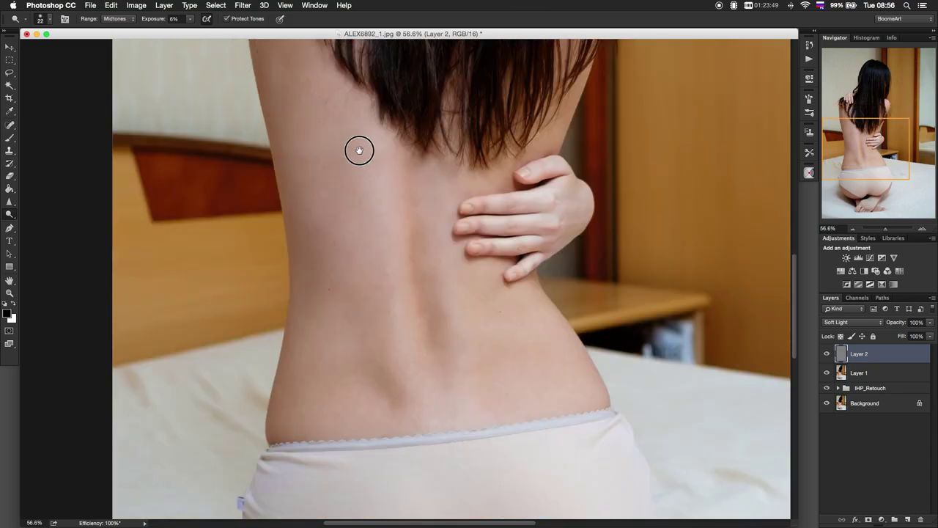
scroll(325, 182, down, 2)
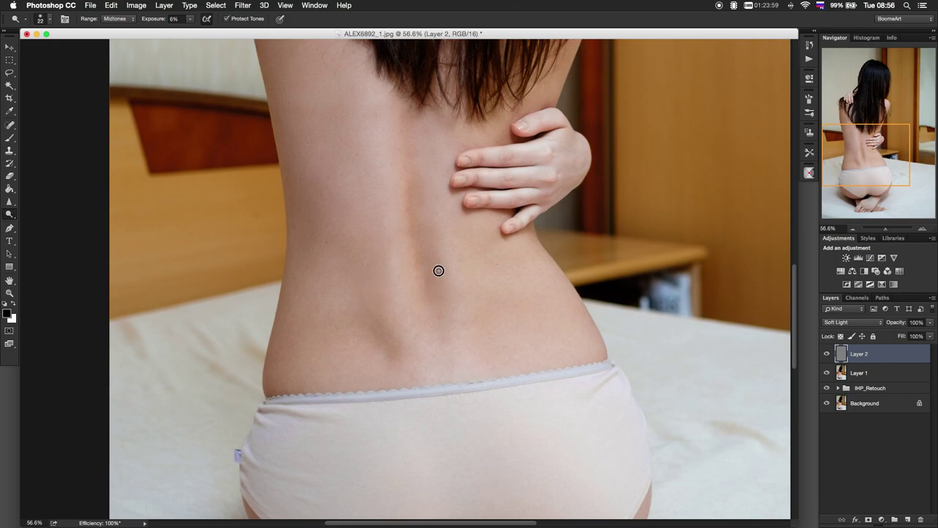
drag(438, 271, 442, 266)
drag(388, 334, 387, 330)
Burn the bright lower-back patches at Midtones 8% with a ~100 px brush, then return to a 37 px Dodge brush
key(shift+o)
drag(495, 316, 526, 316)
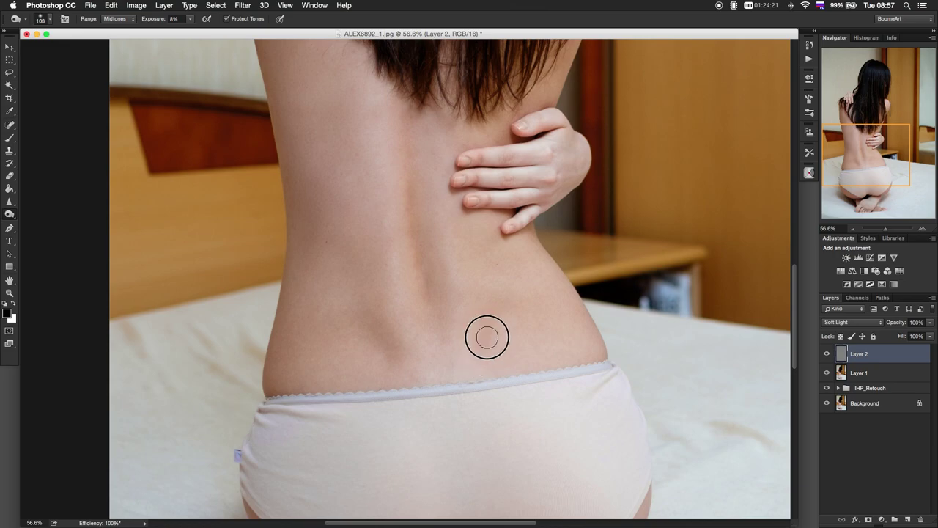
drag(483, 346, 516, 299)
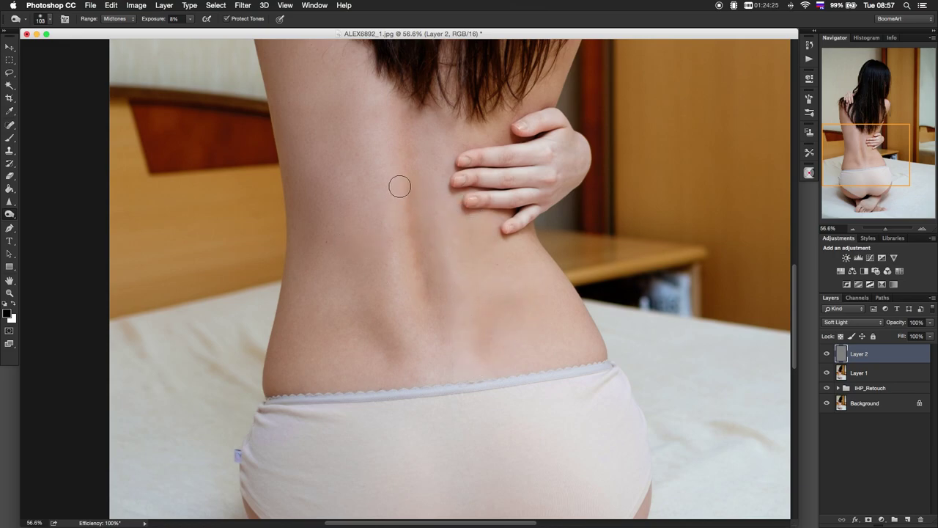
mouse_move(420, 164)
mouse_down()
mouse_move(432, 163)
mouse_move(413, 160)
mouse_up()
ctrl+alt+drag(426, 316, 473, 297)
key(shift+o)
ctrl+alt+drag(439, 286, 450, 285)
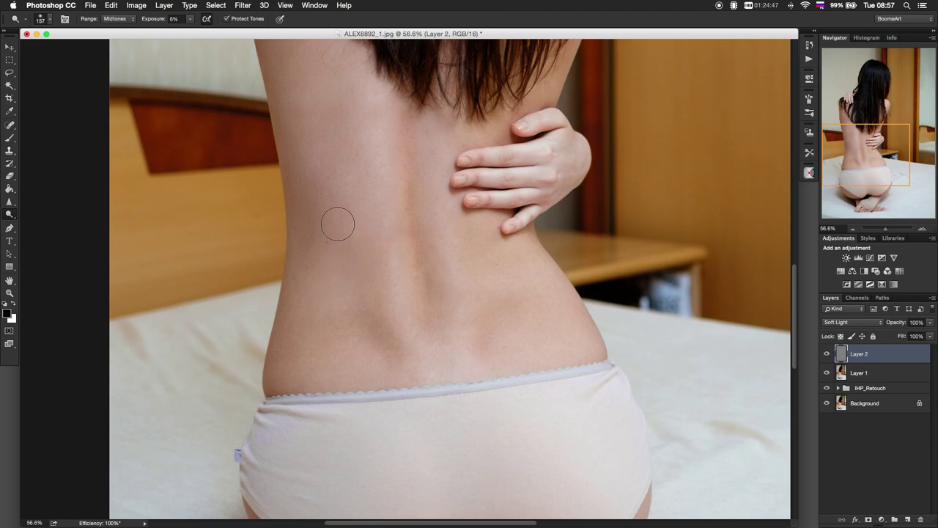
Dodge the shadowed upper and middle back, varying the brush between 28 and 157 px
key(bracketright)
key(bracketright)
key(bracketright)
scroll(350, 380, up, 5)
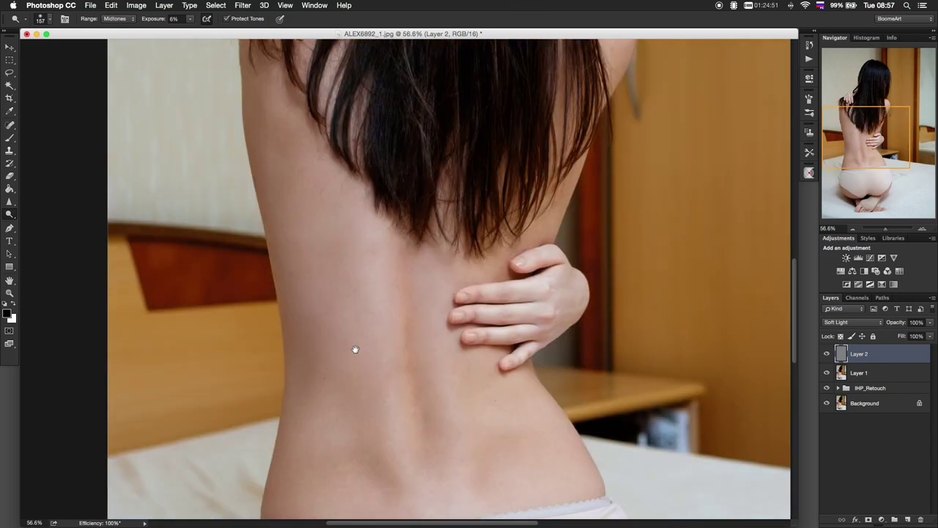
drag(384, 278, 352, 278)
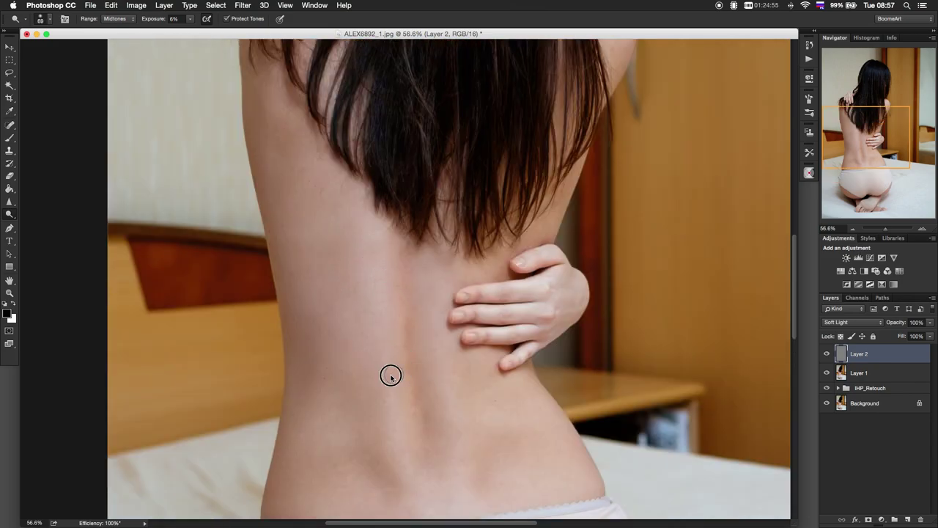
drag(394, 372, 397, 343)
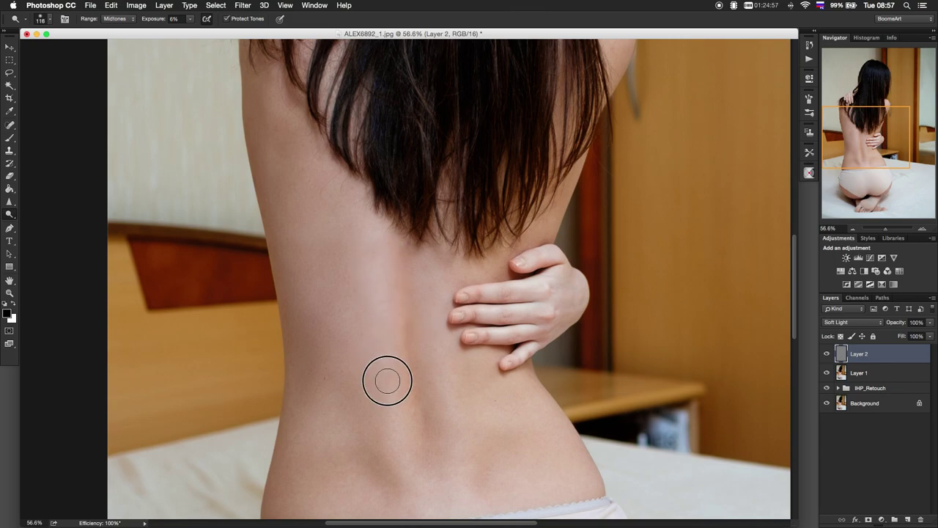
drag(398, 343, 407, 314)
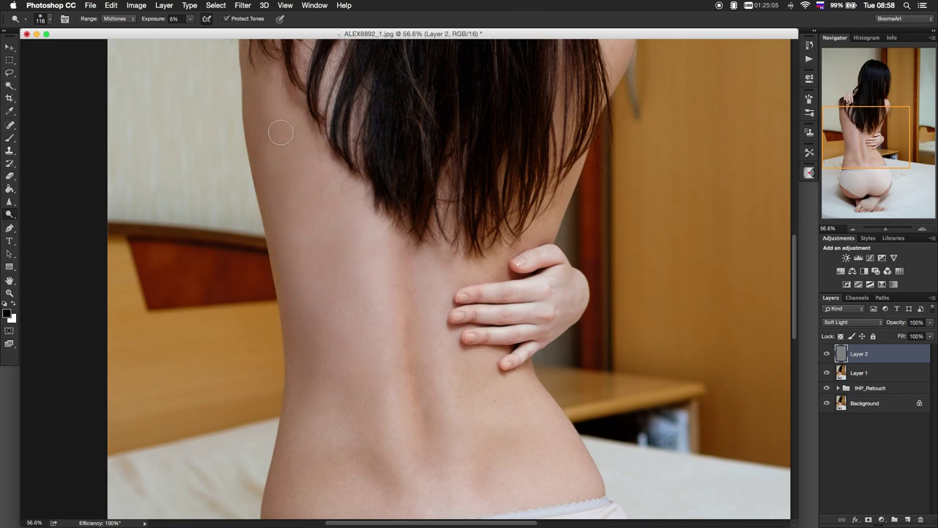
drag(289, 155, 271, 170)
scroll(272, 143, up, 2)
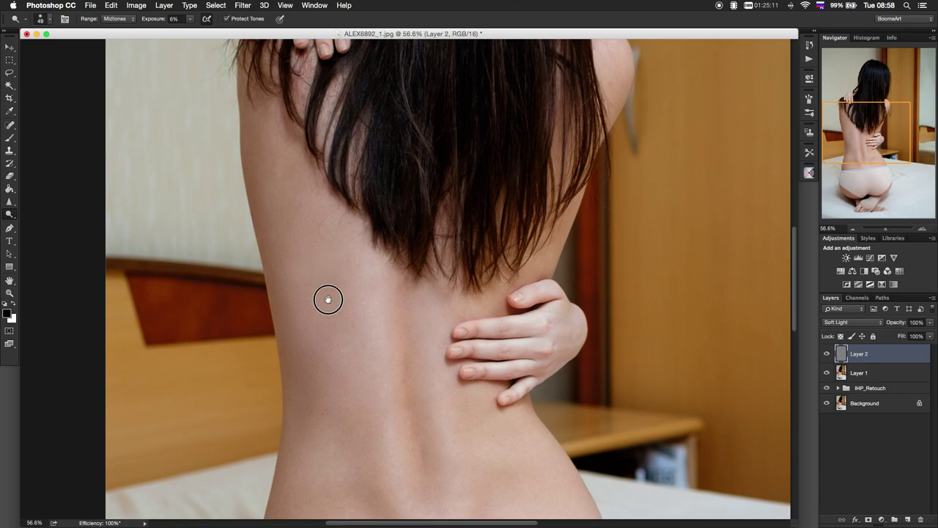
scroll(296, 248, up, 3)
scroll(347, 283, down, 3)
scroll(357, 224, down, 1)
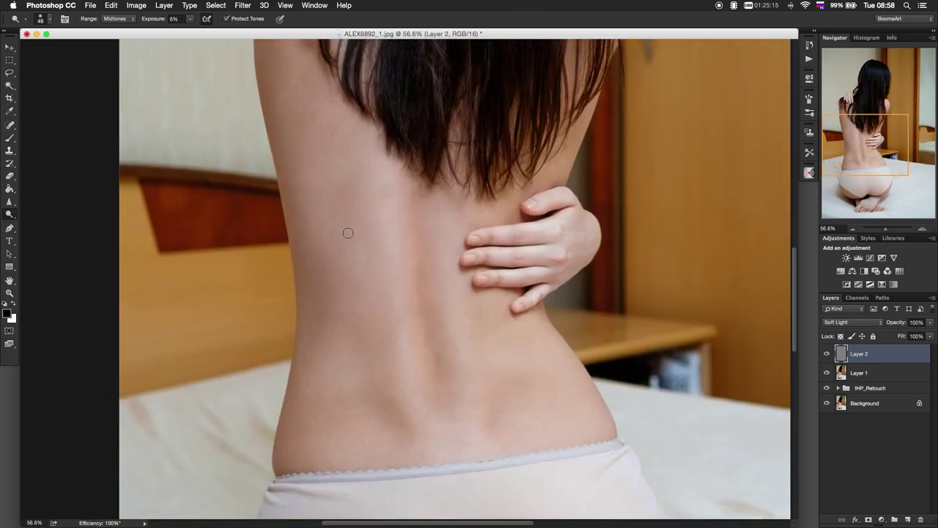
Merge Layer 2 down into Layer 1 and fit the whole photo on screen
key(ctrl+alt+shift+e)
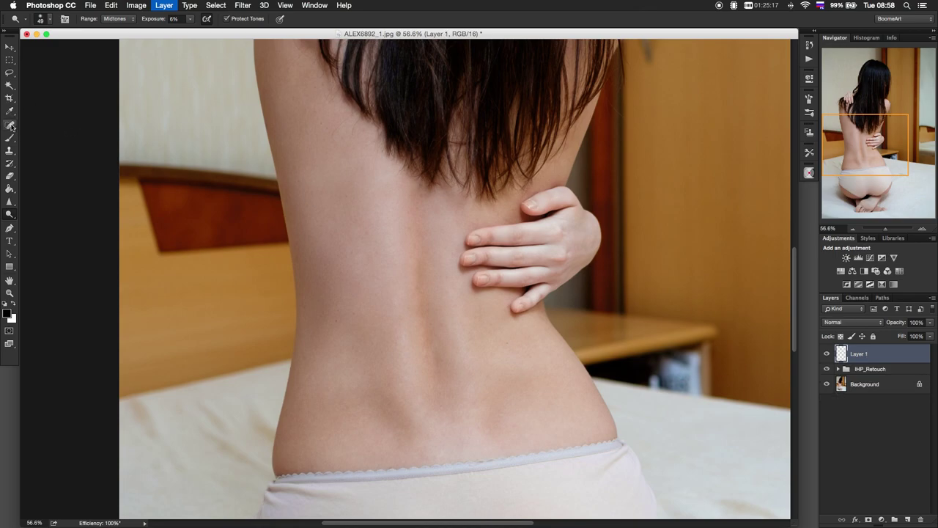
key(j)
drag(342, 205, 348, 283)
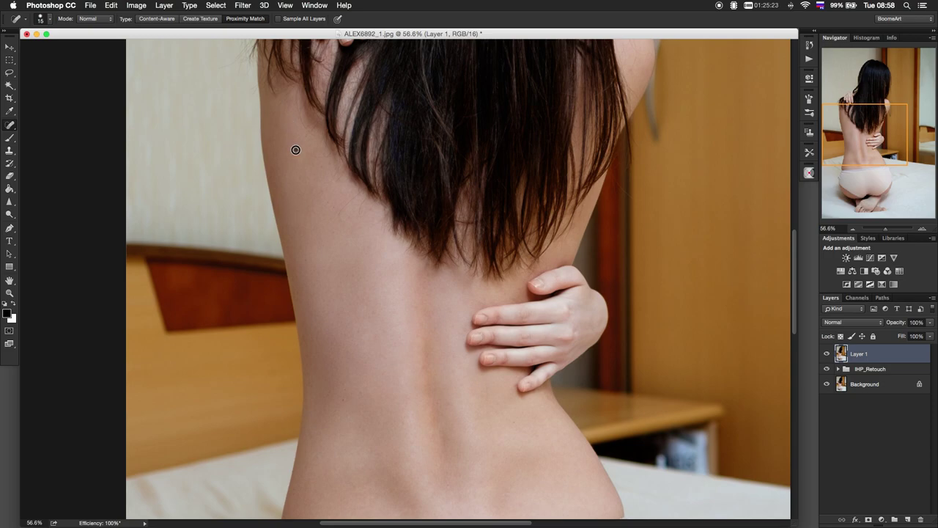
scroll(295, 150, down, 1)
scroll(383, 279, down, 3)
scroll(362, 208, down, 2)
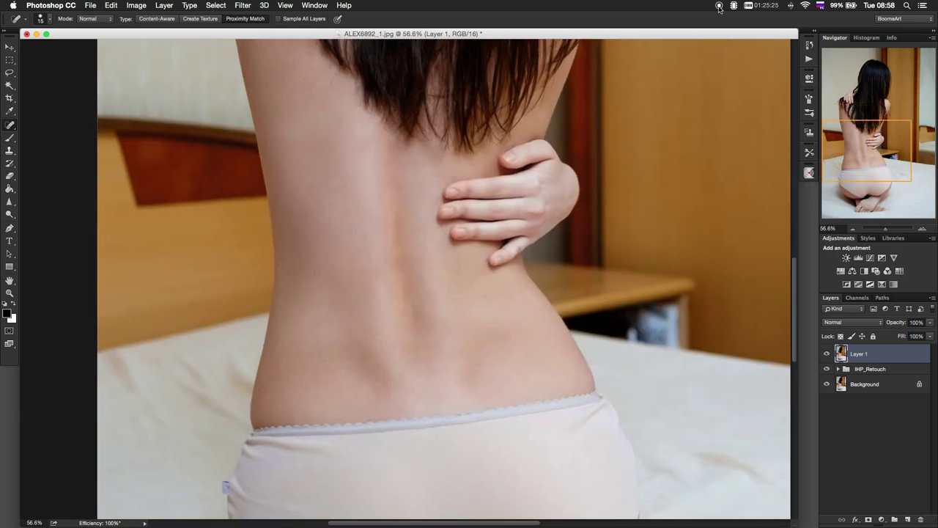
key(ctrl+0)
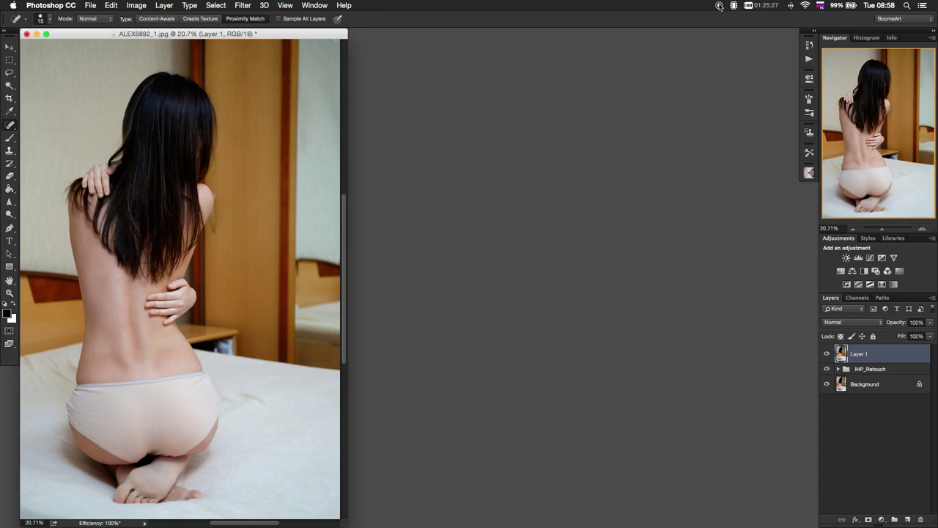